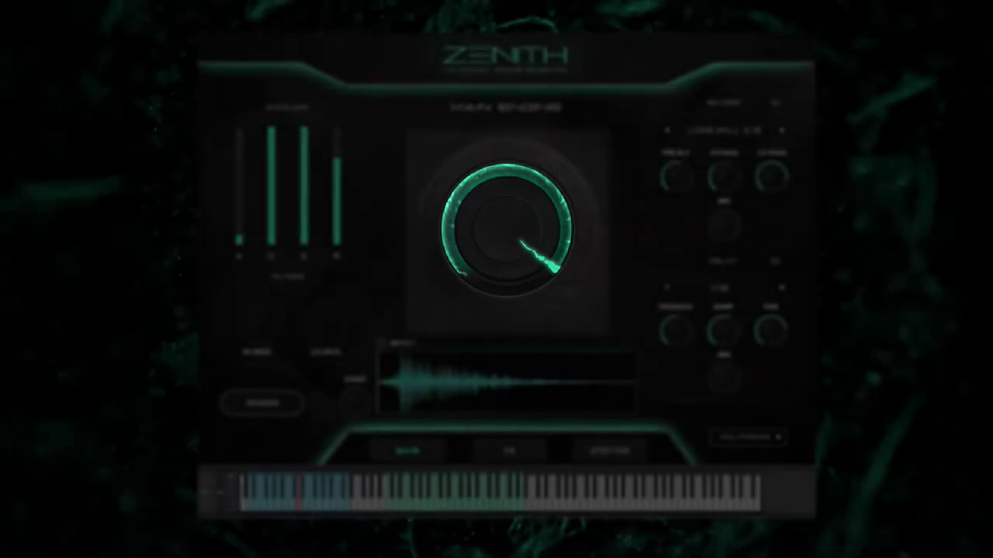
# Step: Lower the envelope sustain to -10.2 dB, raise the hi-pass cutoff, and check Lo-Pass MIDI learn
pyautogui.moveTo(305, 146); pyautogui.dragTo(310, 234)
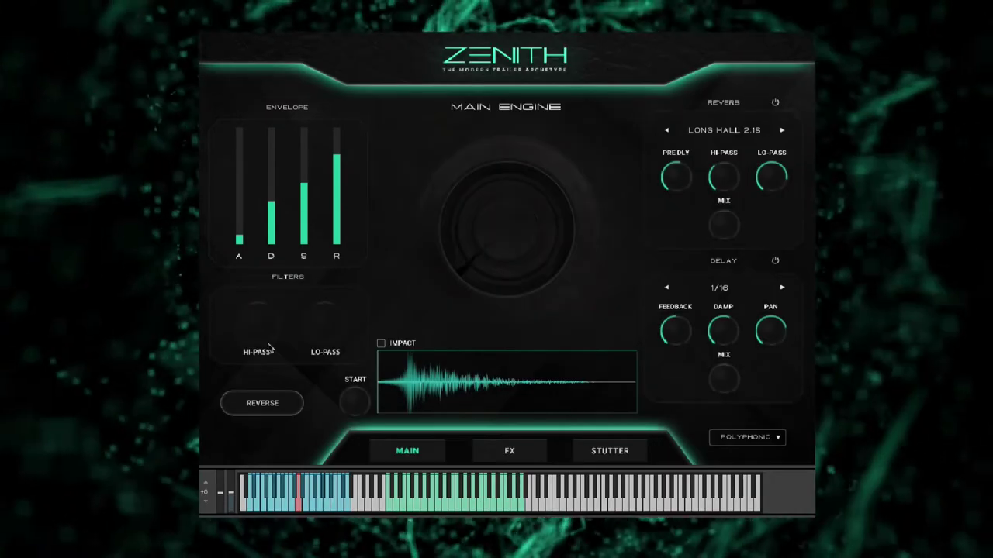
pyautogui.moveTo(250, 332); pyautogui.dragTo(252, 319)
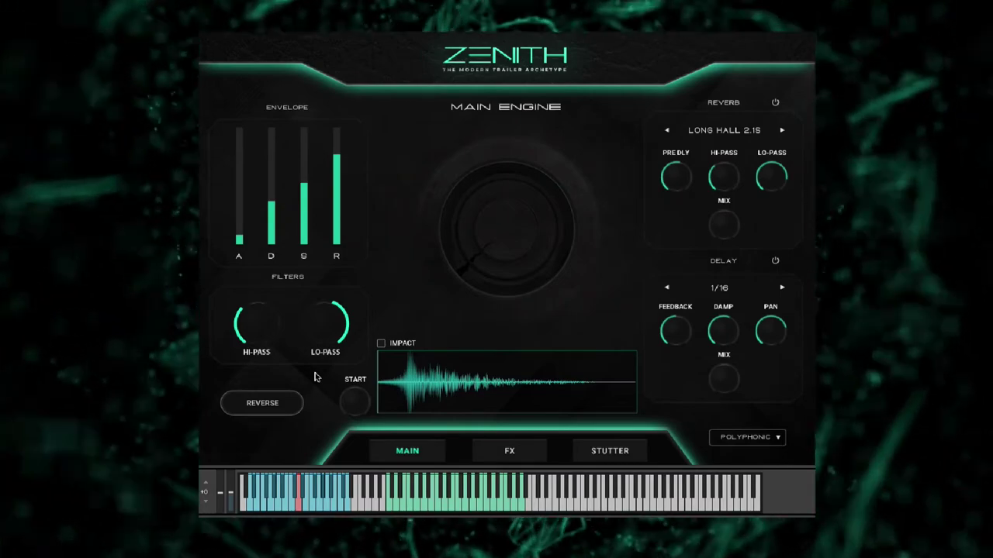
pyautogui.rightClick(327, 329)
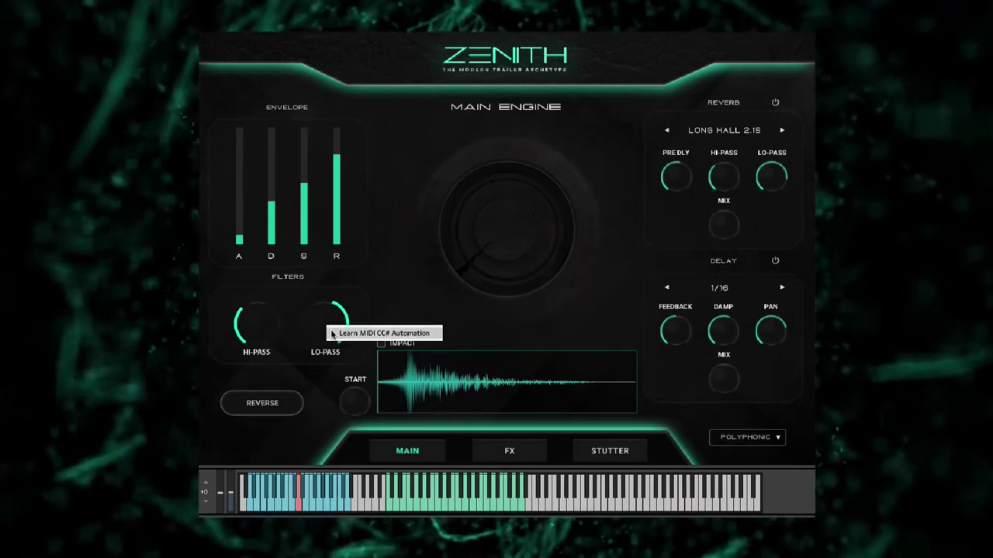
pyautogui.click(326, 356)
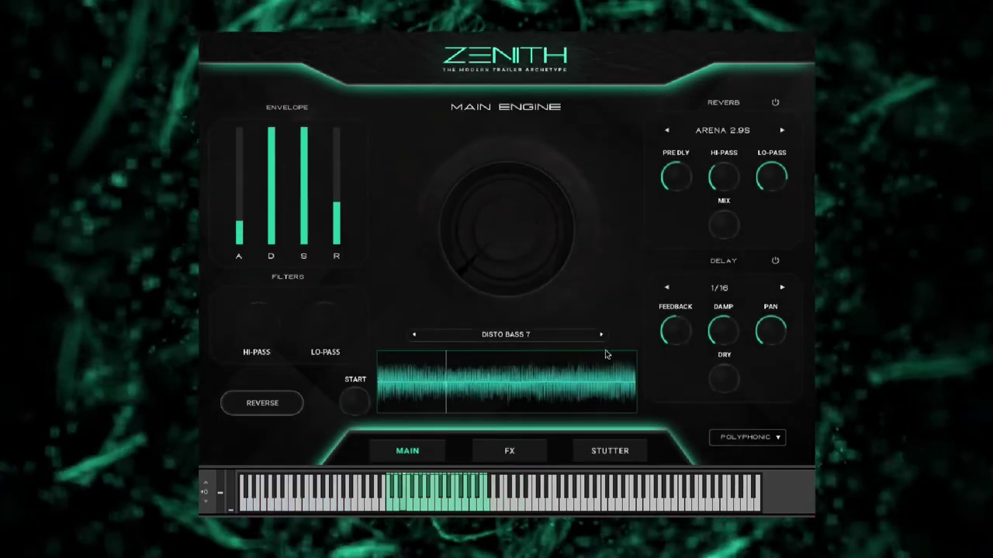
# Step: Load the DISTO BASS 3 sample and switch the voice mode to Glide
pyautogui.click(521, 337)
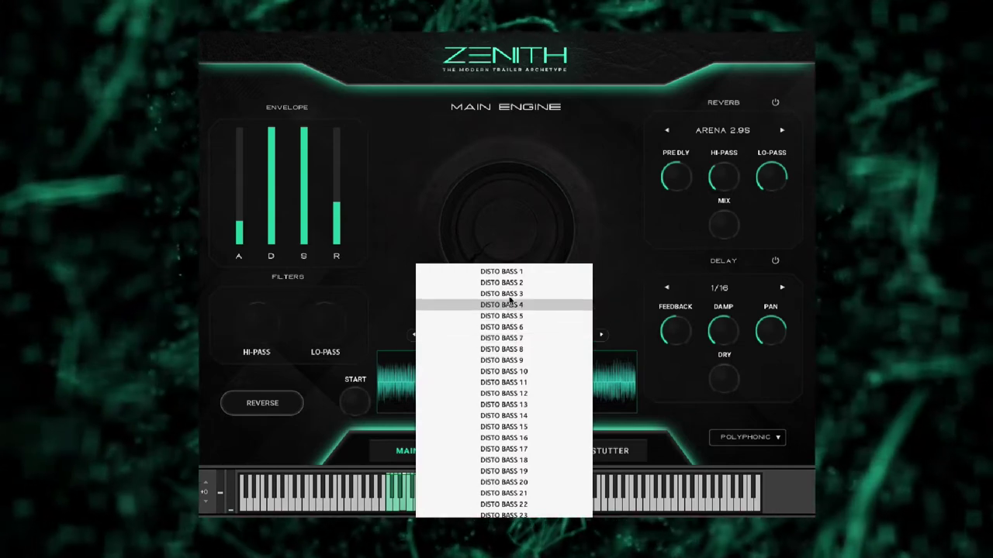
pyautogui.click(508, 297)
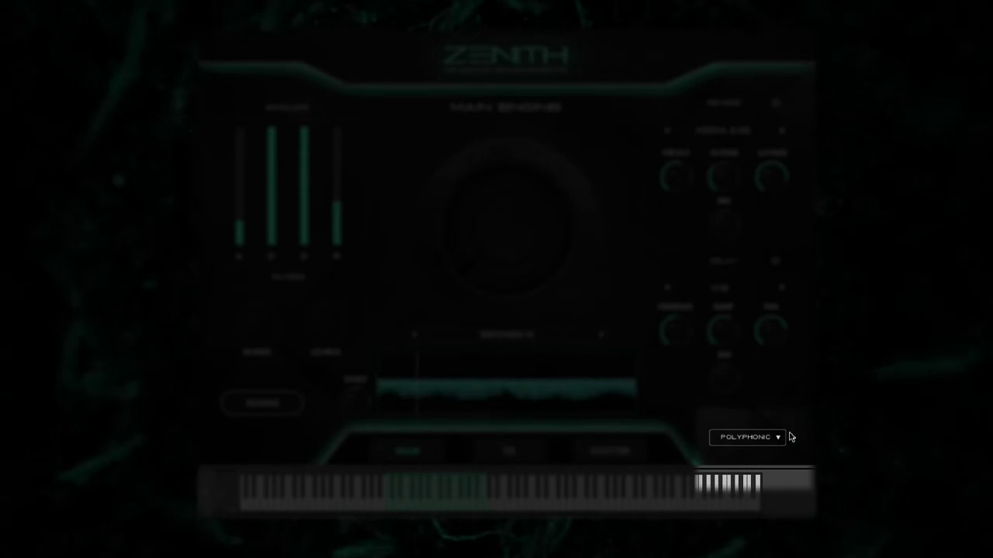
pyautogui.click(780, 440)
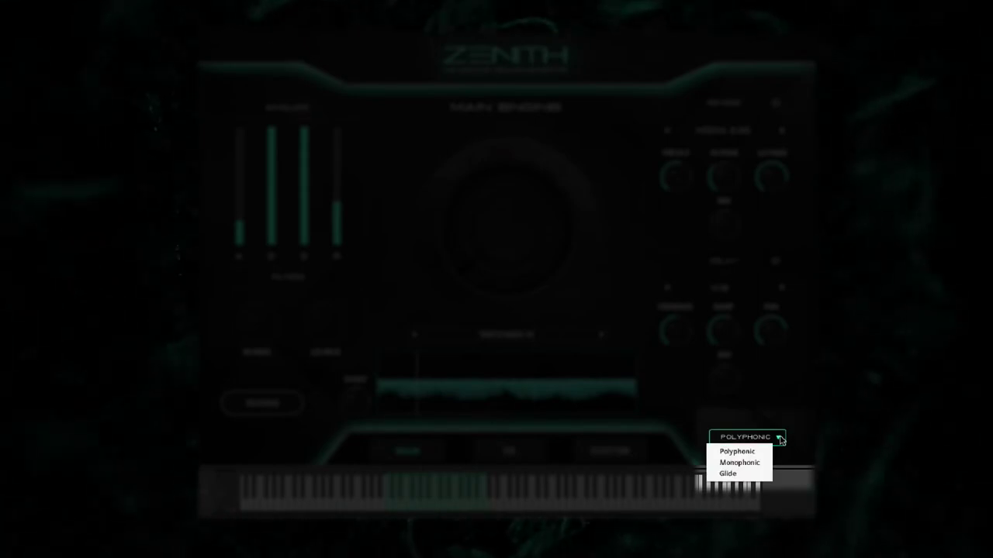
pyautogui.click(746, 473)
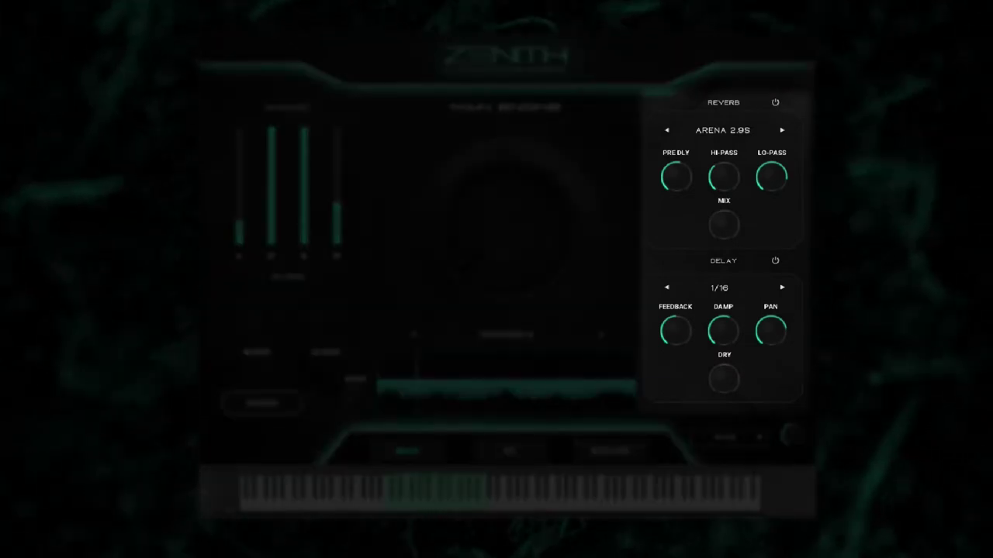
# Step: Turn on delay and reverb, raise reverb mix to 36%, and select L480 AMB 2.6S
pyautogui.click(777, 262)
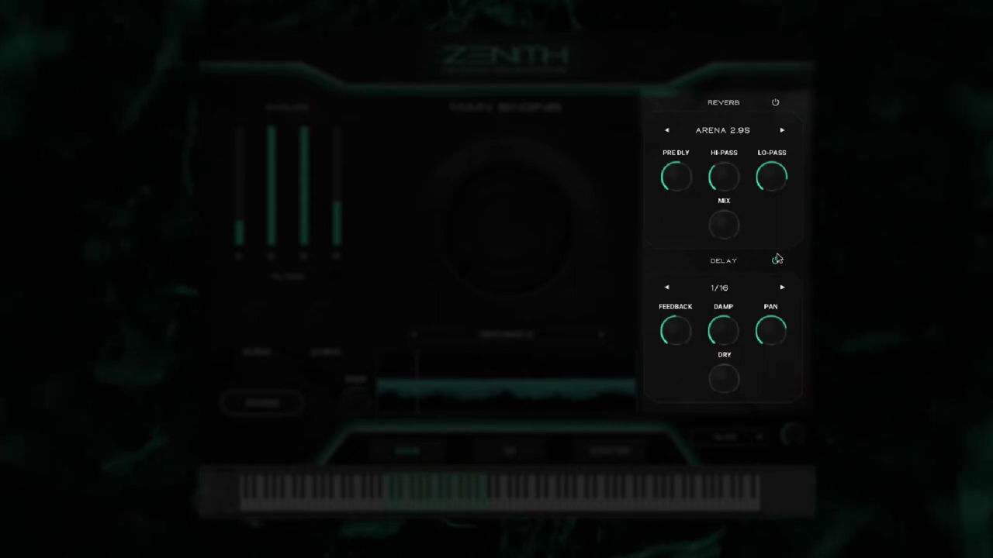
pyautogui.click(776, 104)
pyautogui.moveTo(734, 228); pyautogui.dragTo(733, 207)
pyautogui.click(781, 130)
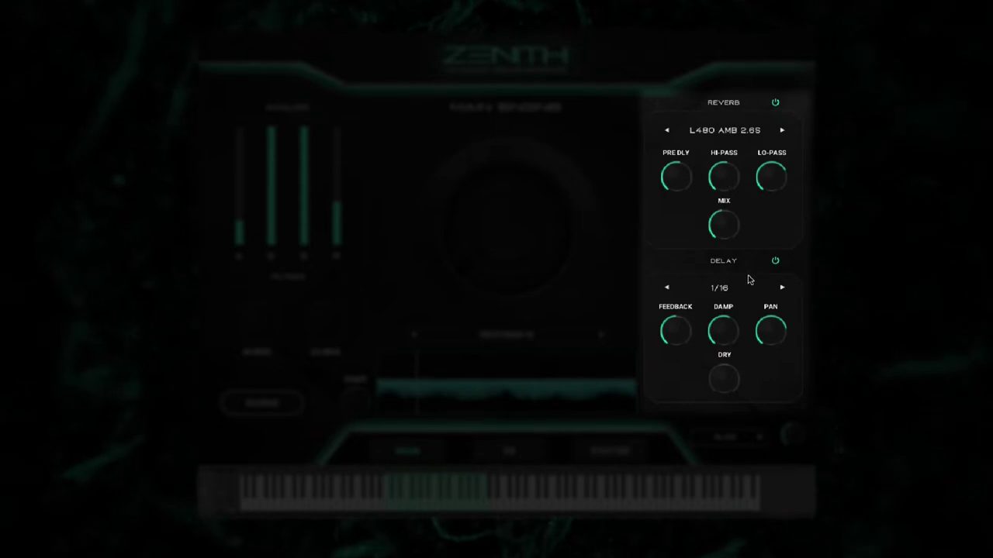
# Step: Set delay time to 1/4T, delay dry level to about 51%, and reverb preset CATHEDRAL
pyautogui.click(735, 289)
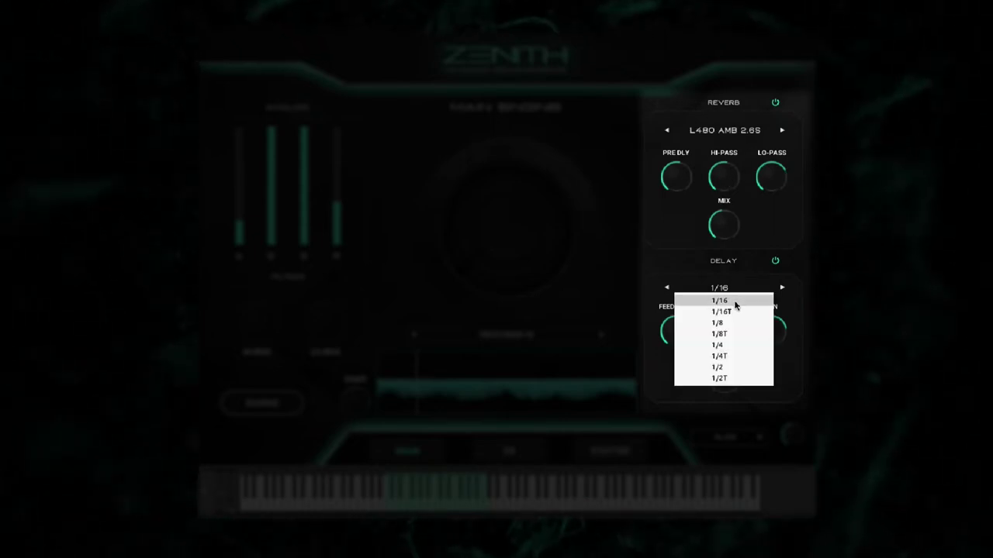
pyautogui.click(726, 356)
pyautogui.moveTo(726, 377)
pyautogui.moveTo(730, 360); pyautogui.dragTo(720, 346)
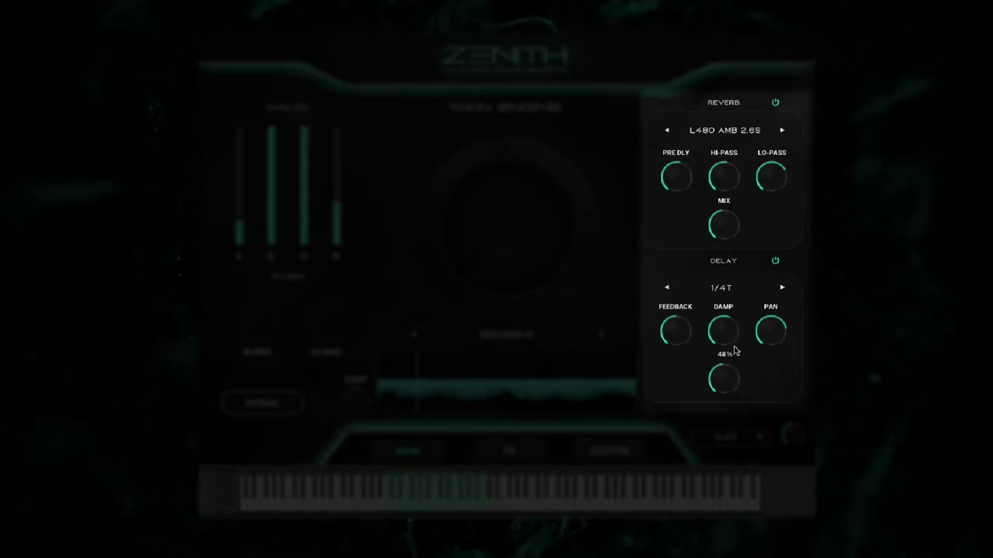
pyautogui.click(724, 130)
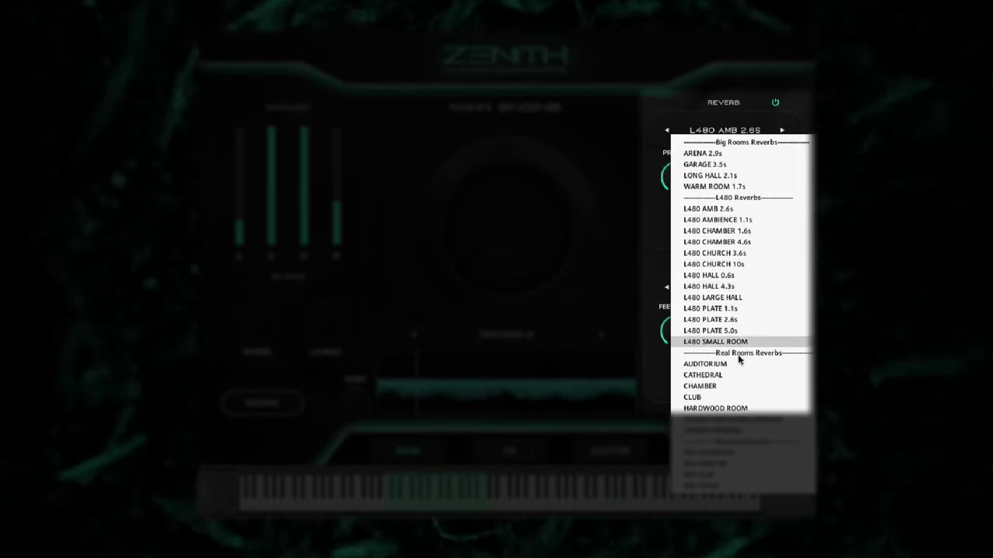
pyautogui.click(738, 375)
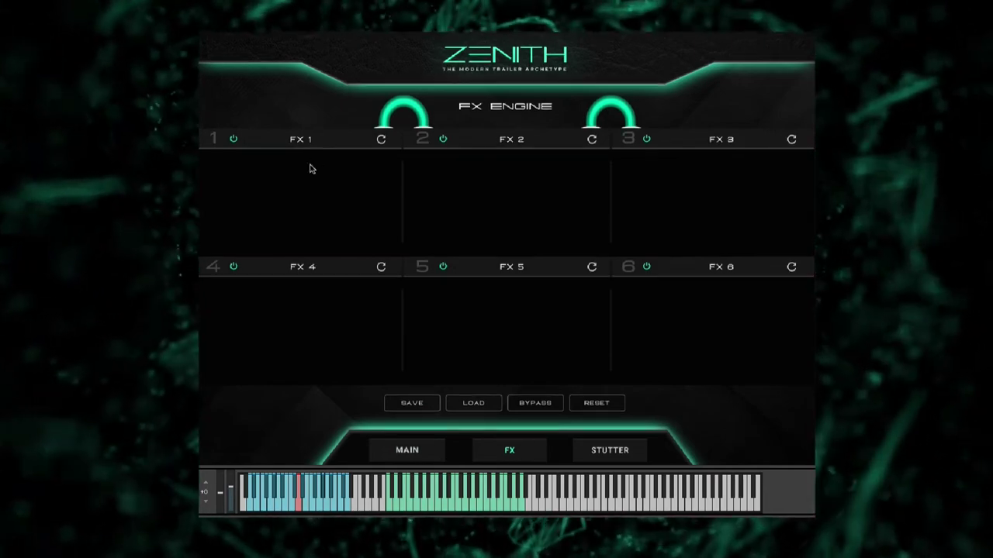
# Step: Load TAPE saturation, SPACE reverb and GT COMP into FX slots 1, 2 and 3
pyautogui.click(300, 141)
pyautogui.click(283, 205)
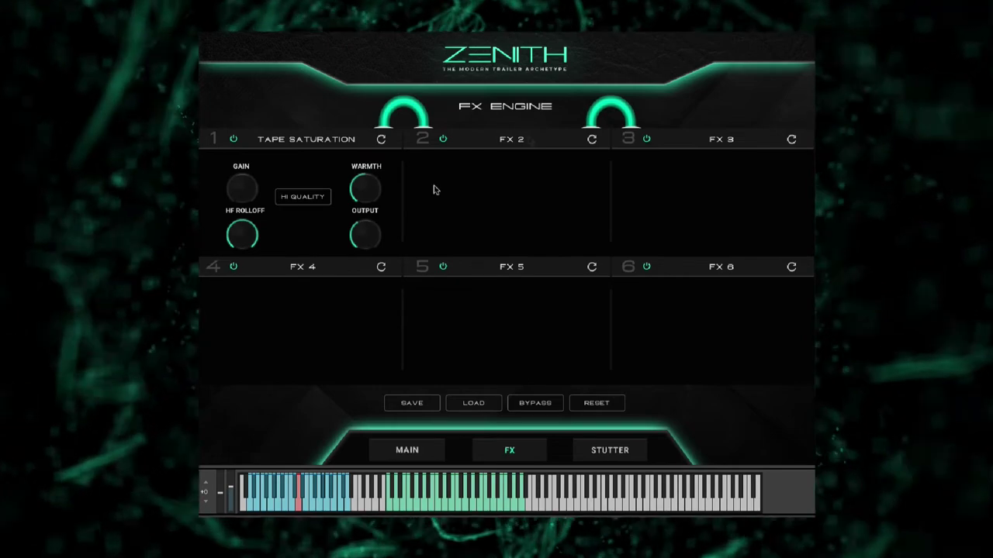
pyautogui.click(462, 139)
pyautogui.click(487, 304)
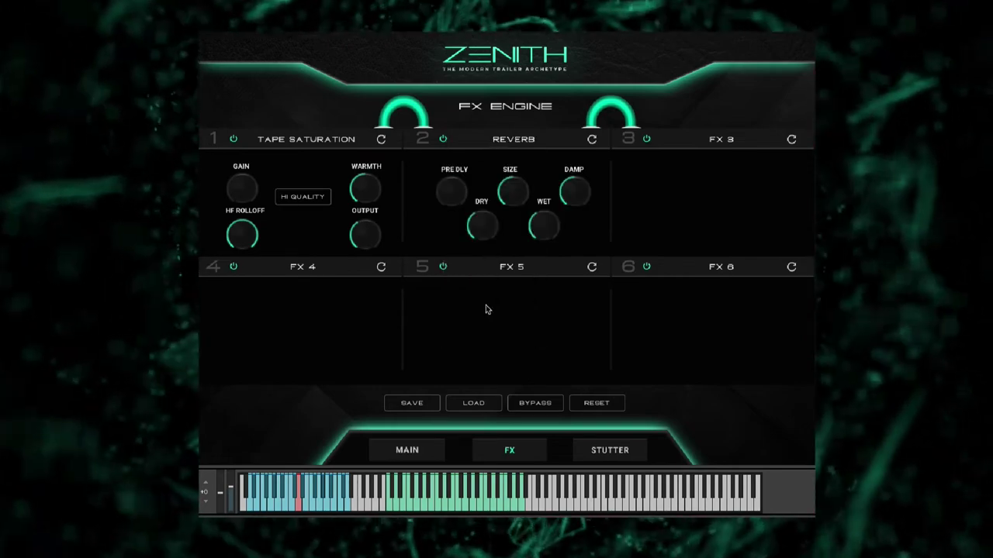
pyautogui.click(728, 140)
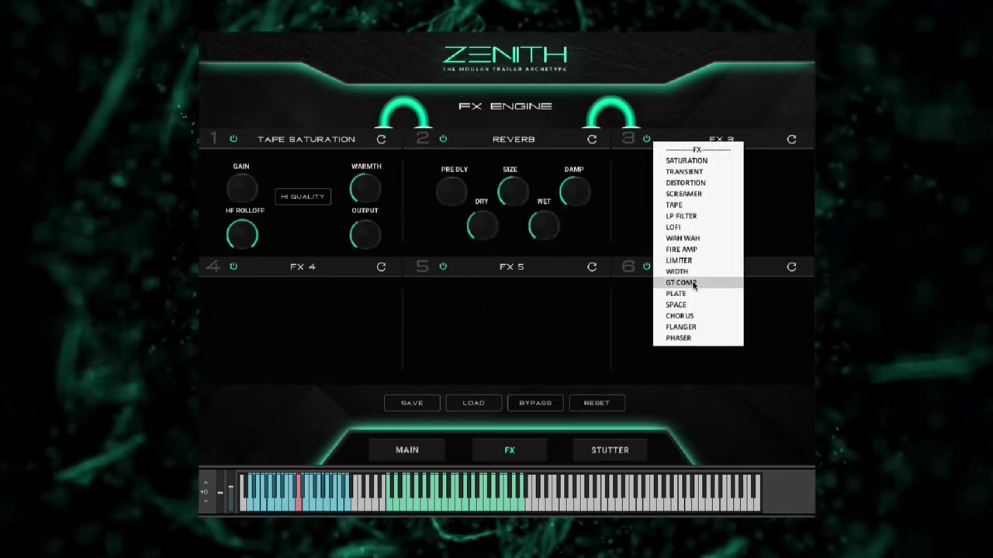
pyautogui.click(693, 284)
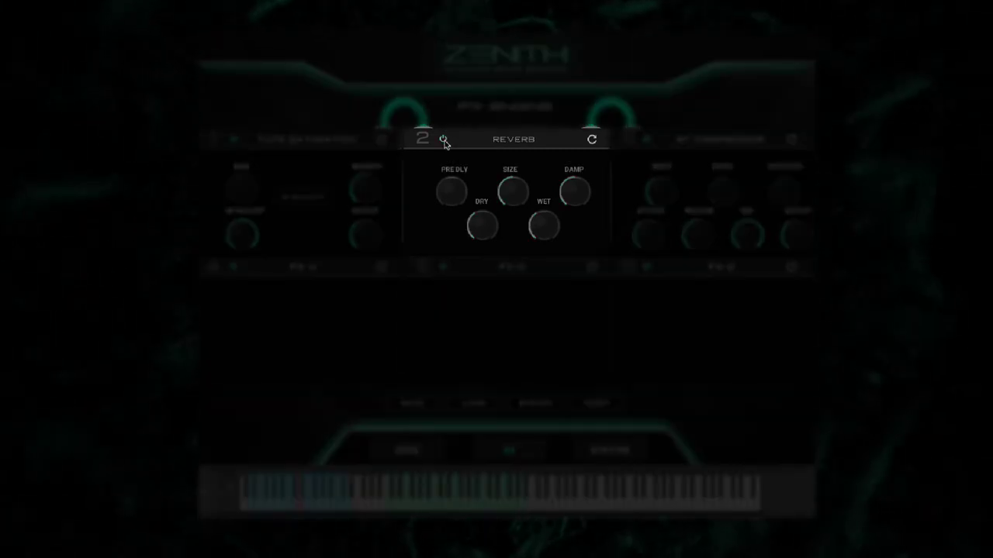
# Step: Clear the reverb from slot 2 and bypass the whole FX chain
pyautogui.click(591, 140)
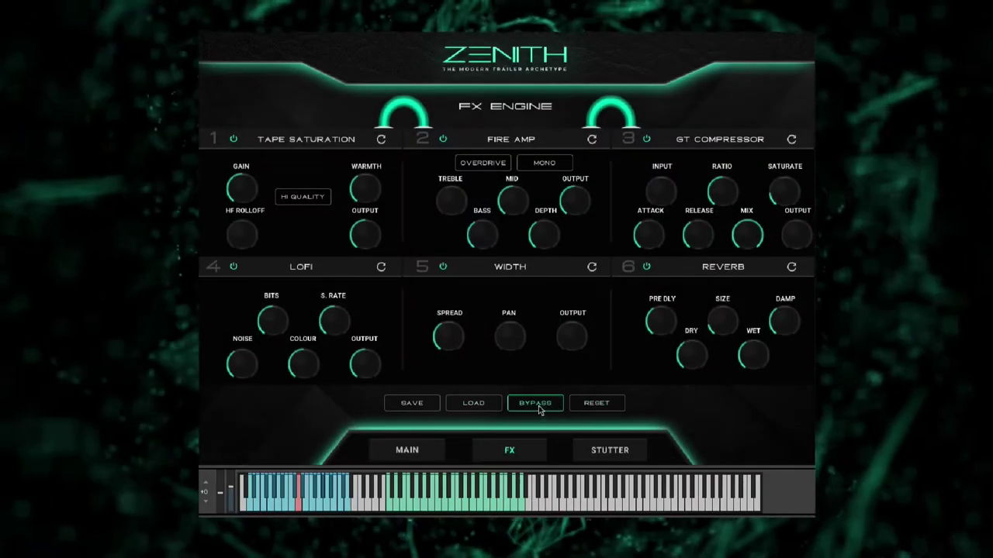
pyautogui.click(537, 406)
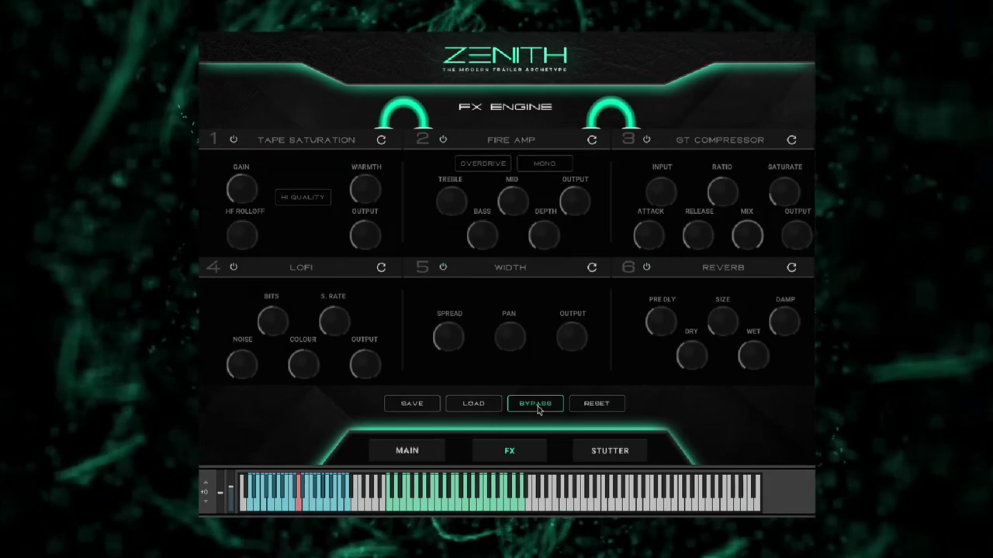
# Step: Reset the FX Engine and confirm clearing all six FX modules
pyautogui.click(597, 404)
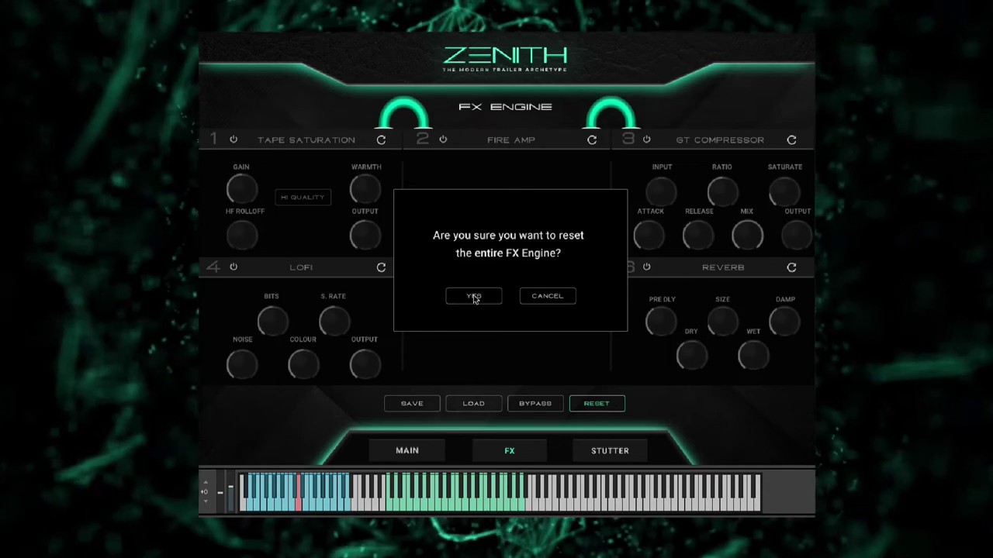
pyautogui.click(474, 298)
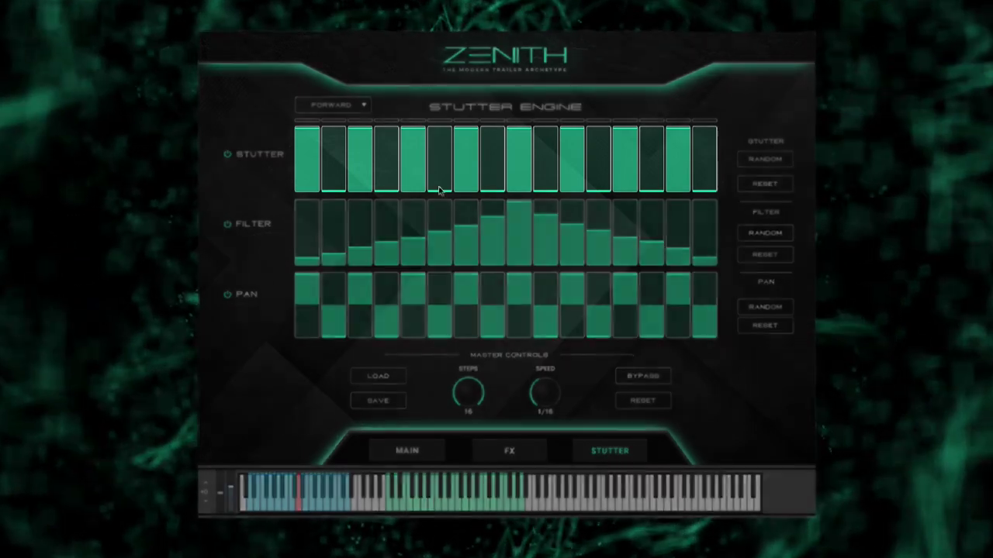
# Step: Redraw the stutter steps as a rising ramp with a dip across steps 4–12
pyautogui.click(439, 160)
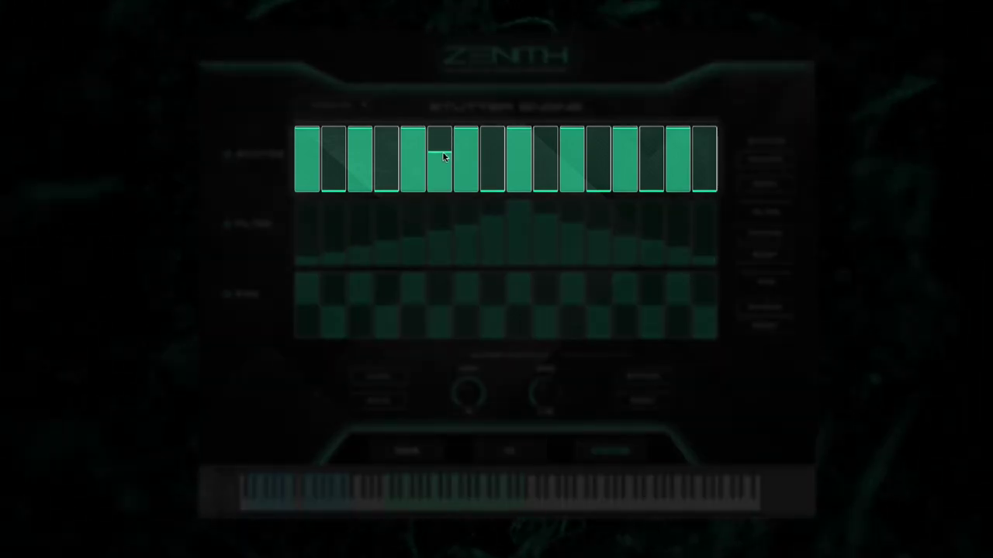
pyautogui.moveTo(318, 187)
pyautogui.mouseDown()
pyautogui.moveTo(408, 159)
pyautogui.moveTo(557, 139)
pyautogui.moveTo(689, 185)
pyautogui.mouseUp()
pyautogui.moveTo(598, 160)
pyautogui.mouseDown()
pyautogui.moveTo(496, 162)
pyautogui.moveTo(438, 193)
pyautogui.moveTo(378, 140)
pyautogui.mouseUp()
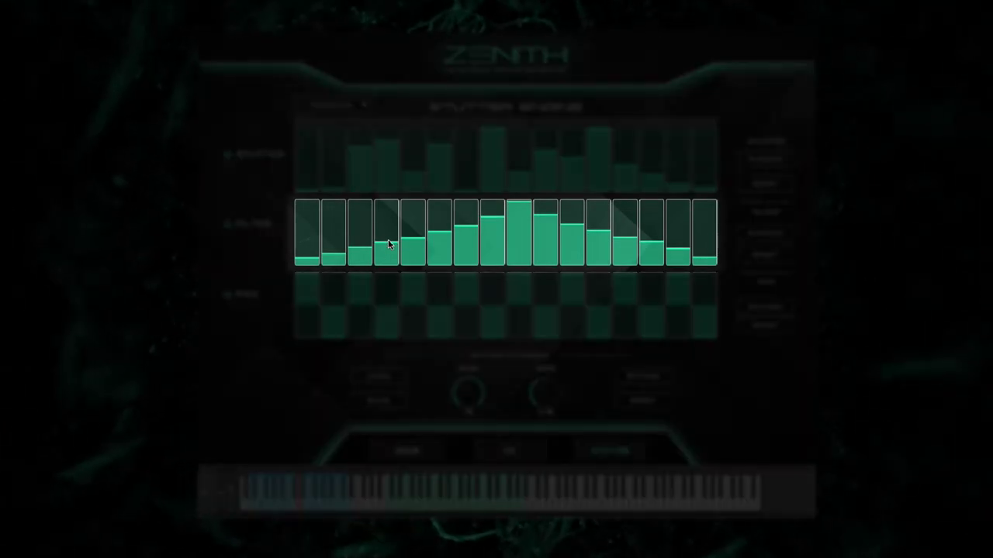
# Step: Drop filter step 4 to minimum and redraw filter steps 2–7 into a rising curve
pyautogui.click(394, 200)
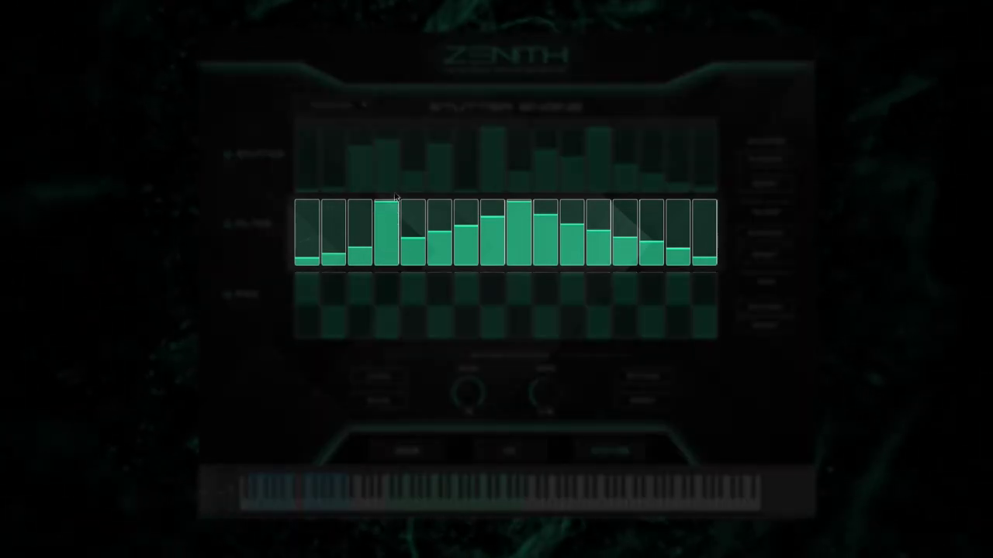
pyautogui.click(389, 212)
pyautogui.moveTo(389, 215); pyautogui.dragTo(388, 266)
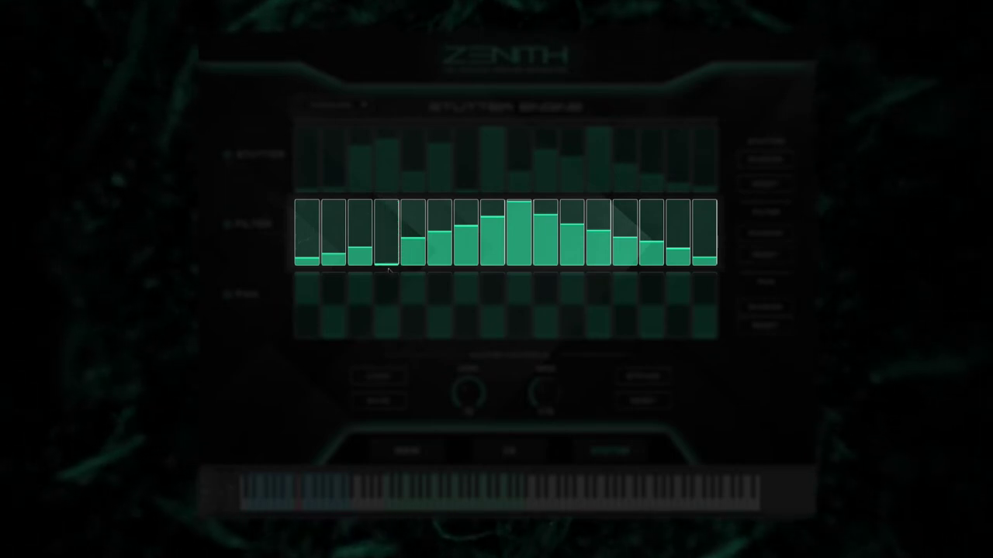
pyautogui.moveTo(328, 253)
pyautogui.mouseDown()
pyautogui.moveTo(420, 208)
pyautogui.moveTo(467, 201)
pyautogui.moveTo(501, 245)
pyautogui.moveTo(532, 259)
pyautogui.moveTo(548, 228)
pyautogui.moveTo(579, 205)
pyautogui.moveTo(607, 235)
pyautogui.moveTo(632, 217)
pyautogui.moveTo(702, 252)
pyautogui.mouseUp()
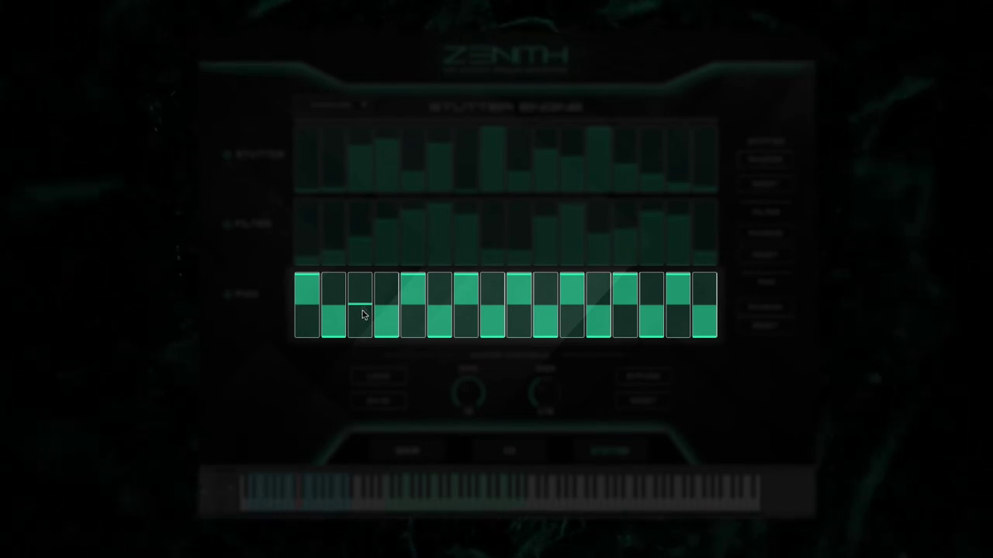
# Step: Redraw the pan steps into a wave, with the third step back at centre
pyautogui.moveTo(363, 307); pyautogui.dragTo(370, 278)
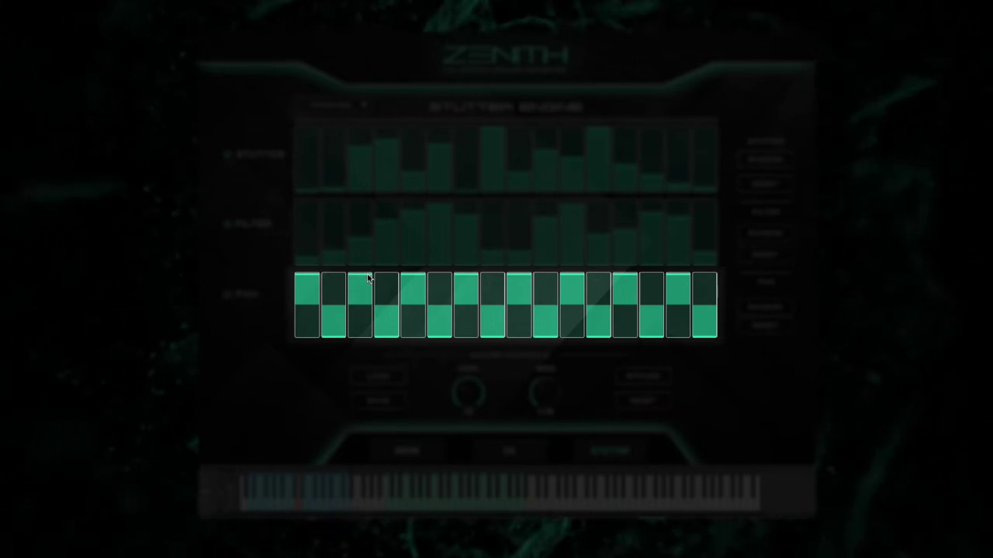
pyautogui.moveTo(369, 278); pyautogui.dragTo(364, 362)
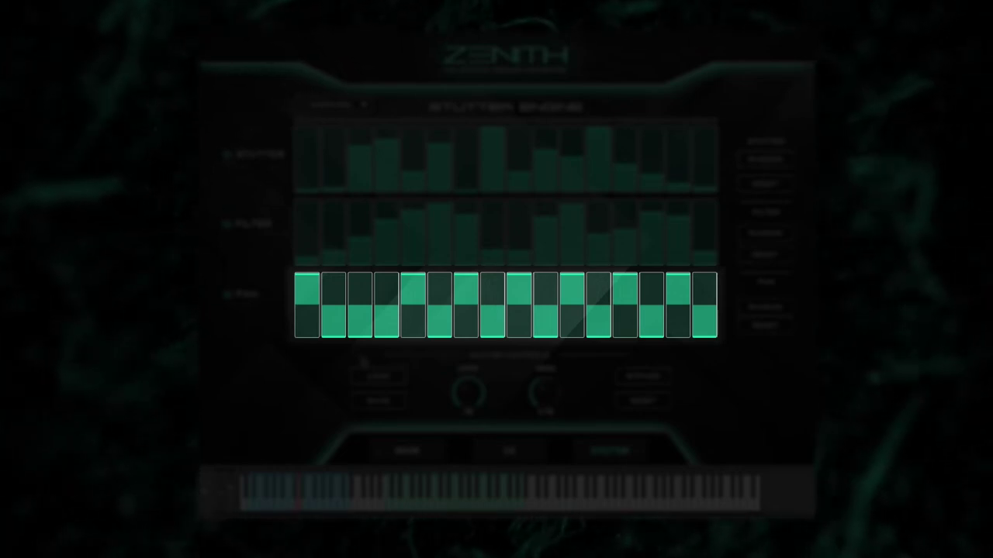
pyautogui.moveTo(304, 339)
pyautogui.mouseDown()
pyautogui.moveTo(358, 287)
pyautogui.moveTo(452, 334)
pyautogui.moveTo(525, 286)
pyautogui.moveTo(570, 293)
pyautogui.moveTo(620, 327)
pyautogui.moveTo(696, 306)
pyautogui.moveTo(712, 278)
pyautogui.moveTo(665, 316)
pyautogui.moveTo(629, 324)
pyautogui.mouseUp()
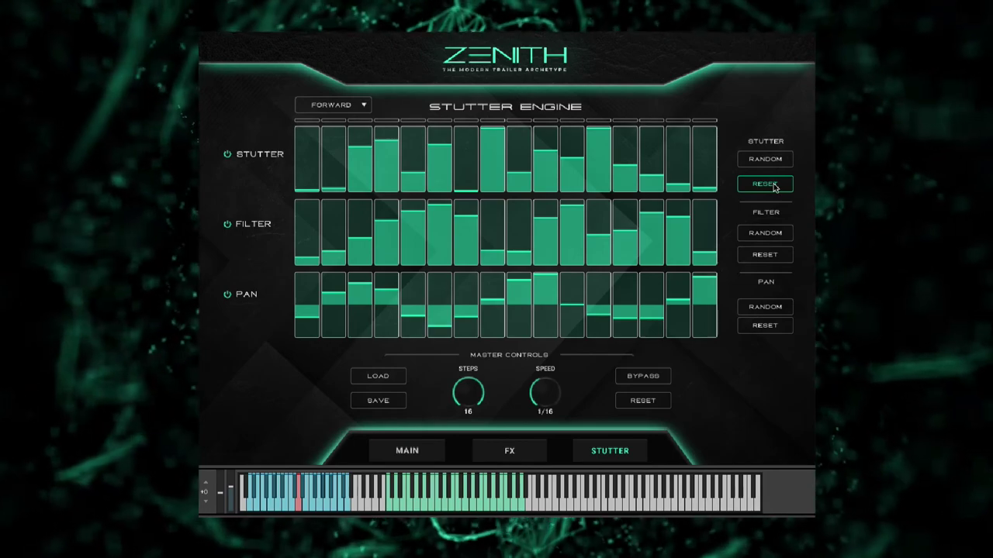
# Step: Clear the stutter steps, randomize the stutter, filter and pan rows, and keep Forward playback
pyautogui.click(765, 184)
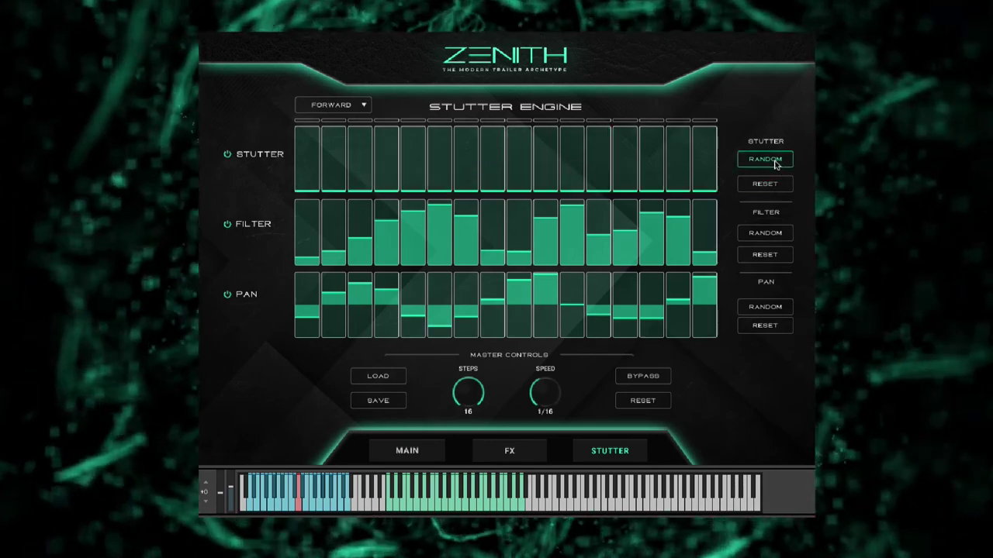
pyautogui.click(765, 160)
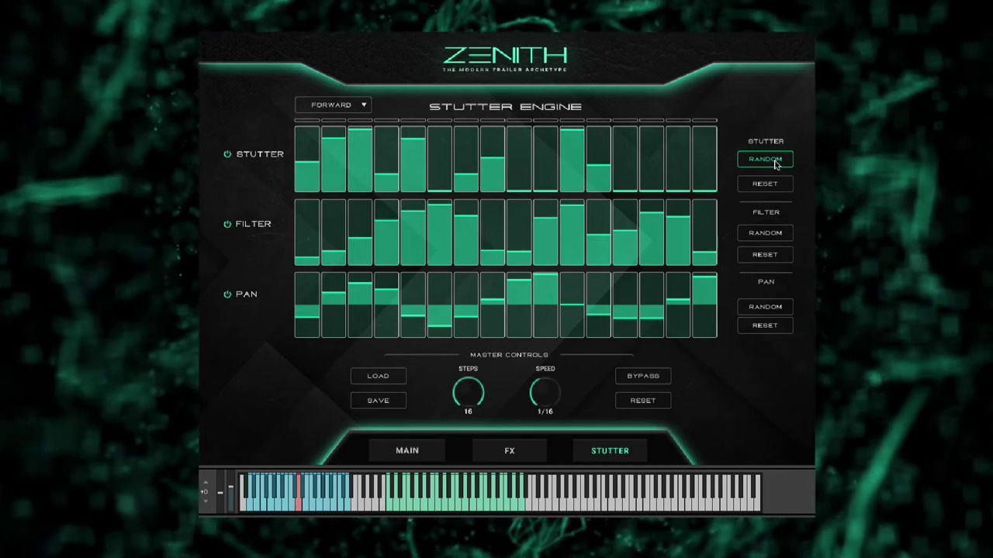
pyautogui.click(775, 164)
pyautogui.click(775, 165)
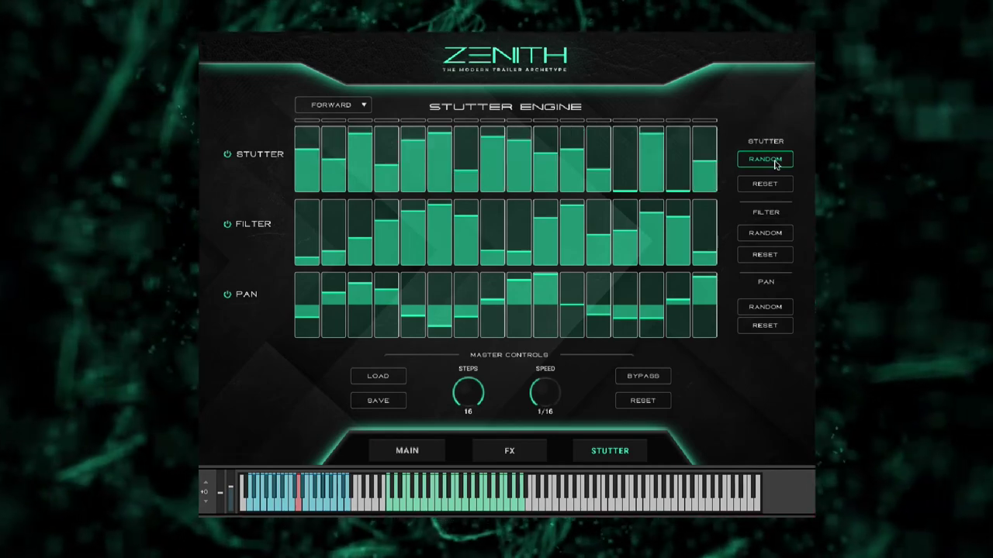
pyautogui.click(775, 164)
pyautogui.click(765, 233)
pyautogui.click(765, 308)
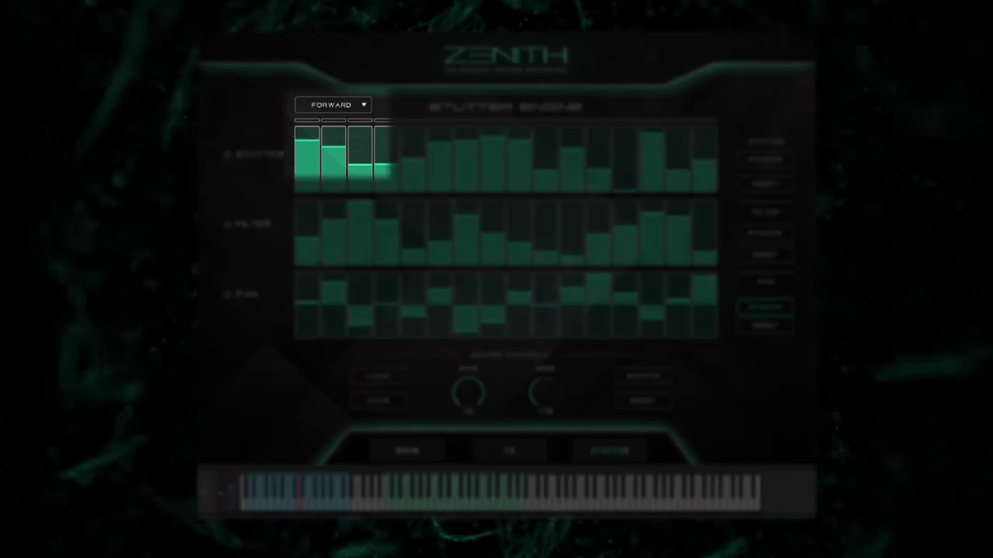
pyautogui.click(365, 105)
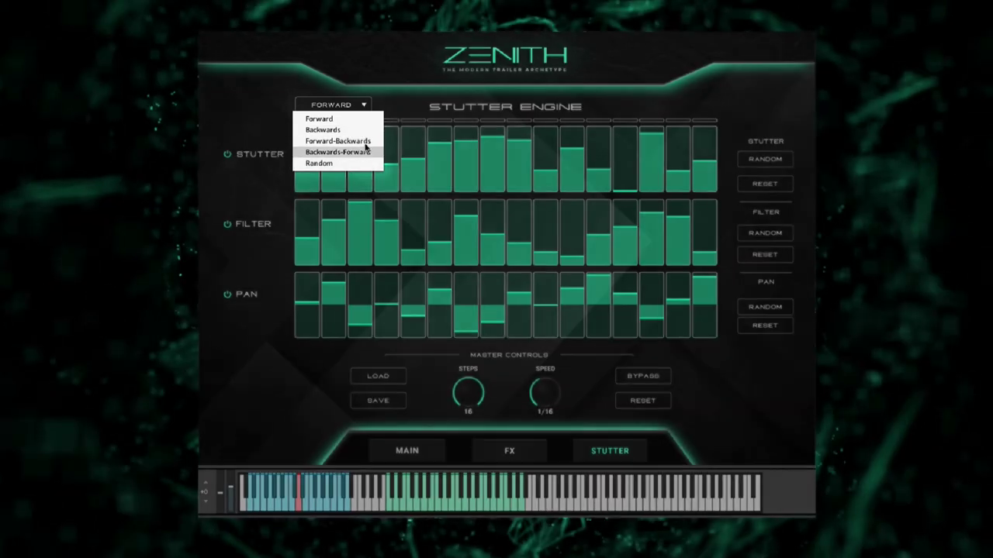
pyautogui.click(367, 120)
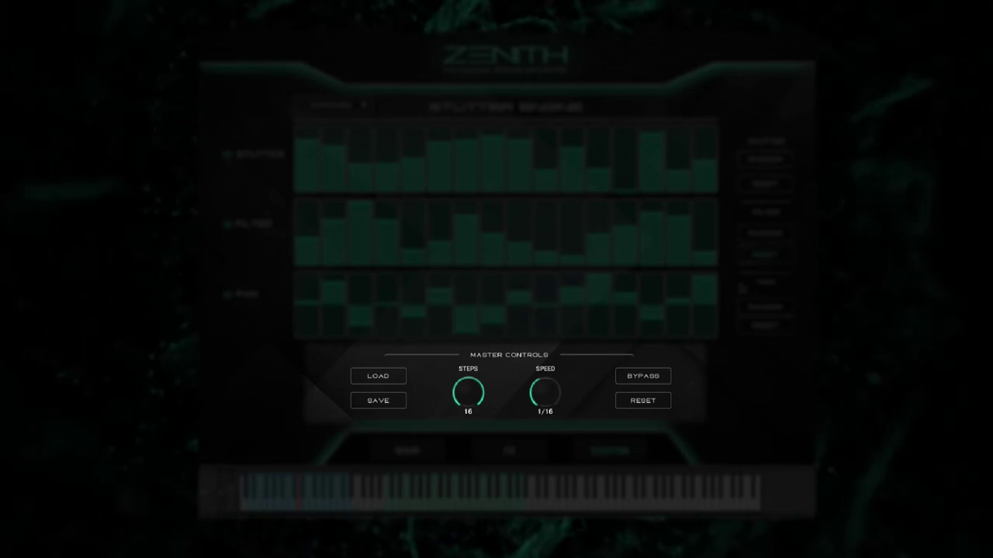
# Step: Return the stutter sequence to 16 steps and set its speed to 1/16 T
pyautogui.scroll(-14, 468, 395)
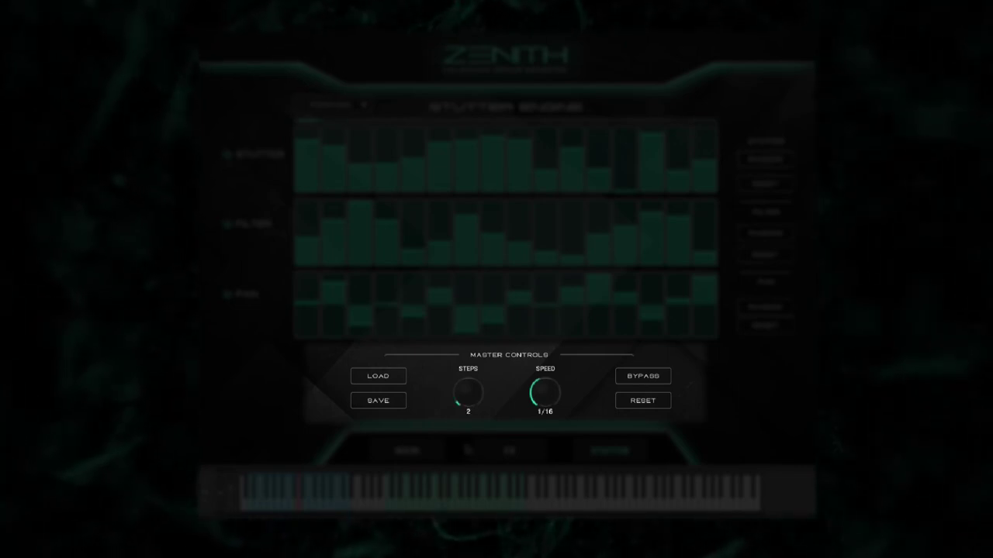
pyautogui.moveTo(468, 402); pyautogui.dragTo(480, 348)
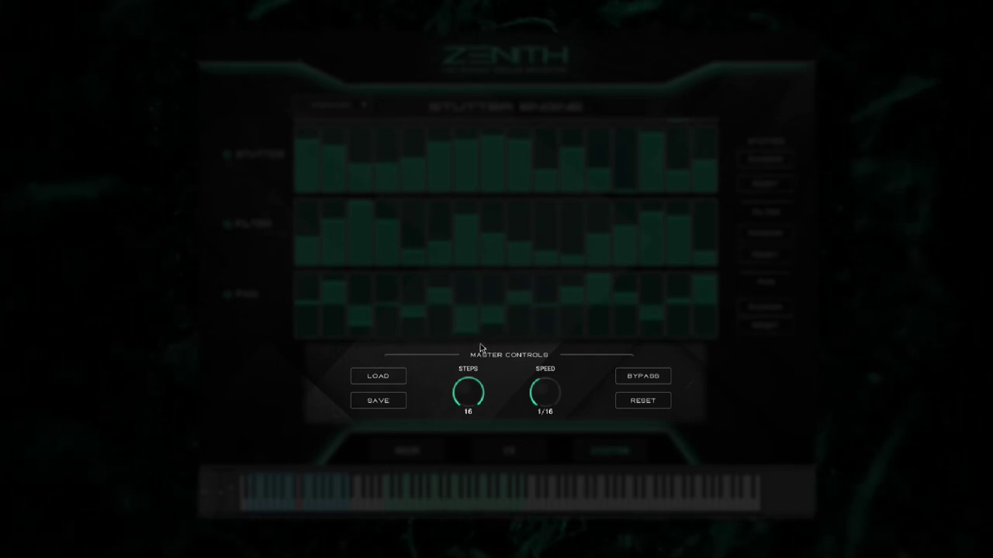
pyautogui.moveTo(556, 394)
pyautogui.mouseDown()
pyautogui.moveTo(557, 404)
pyautogui.moveTo(559, 359)
pyautogui.moveTo(560, 399)
pyautogui.mouseUp()
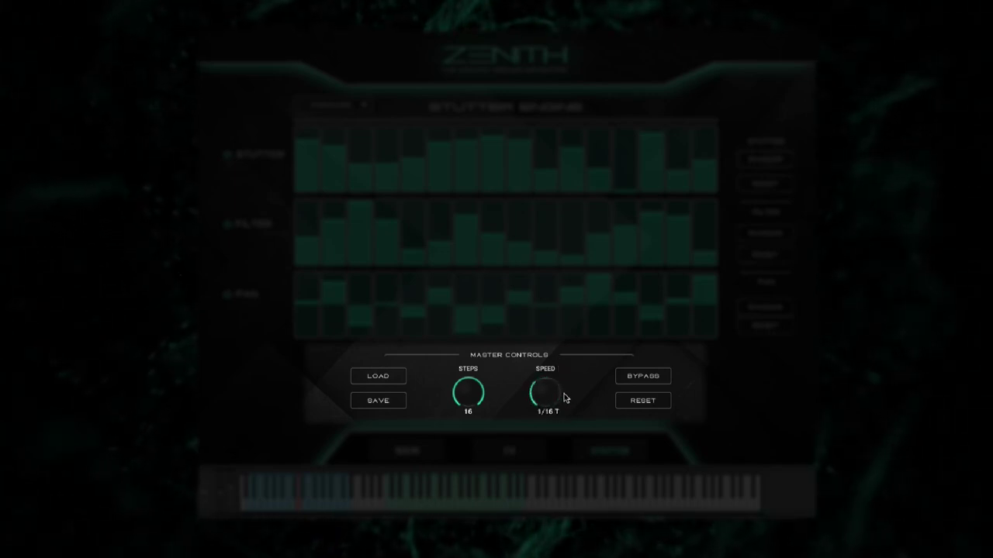